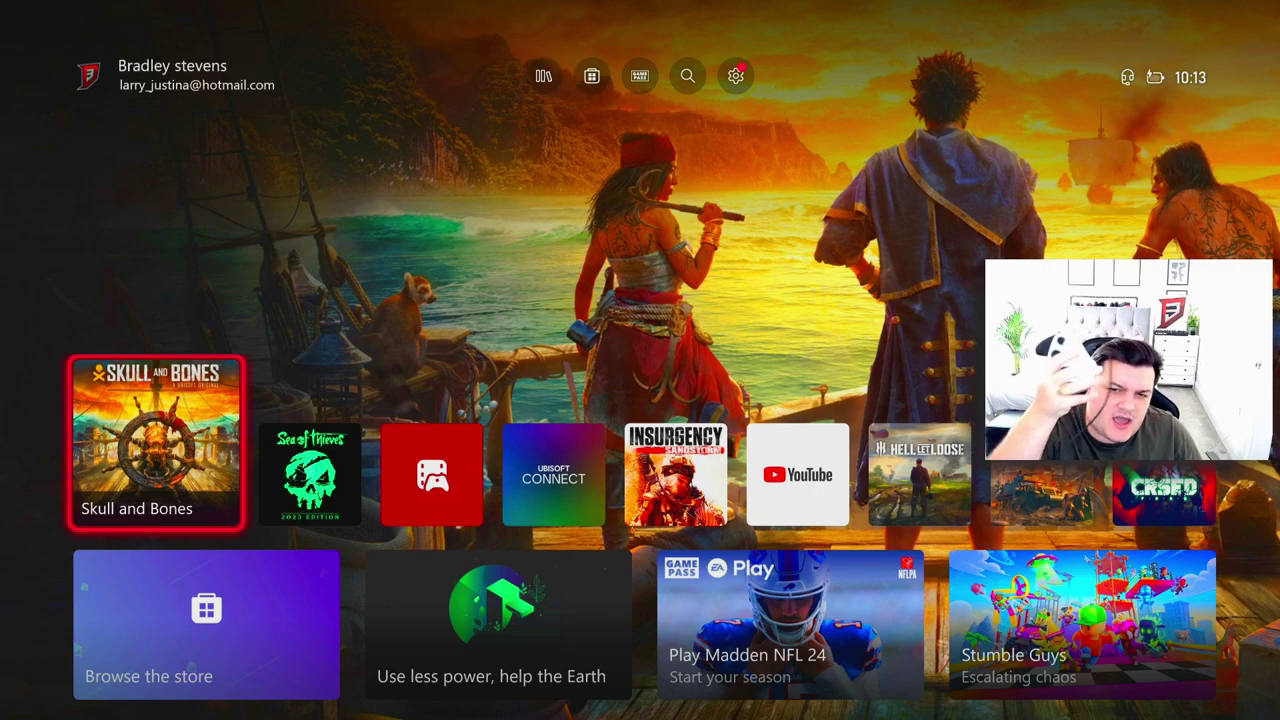
# Open the console's Settings from the Profile & system section of the guide.
pyautogui.press('super')
pyautogui.press('Right')
pyautogui.press('Right')
pyautogui.press('Right')
pyautogui.press('Right')
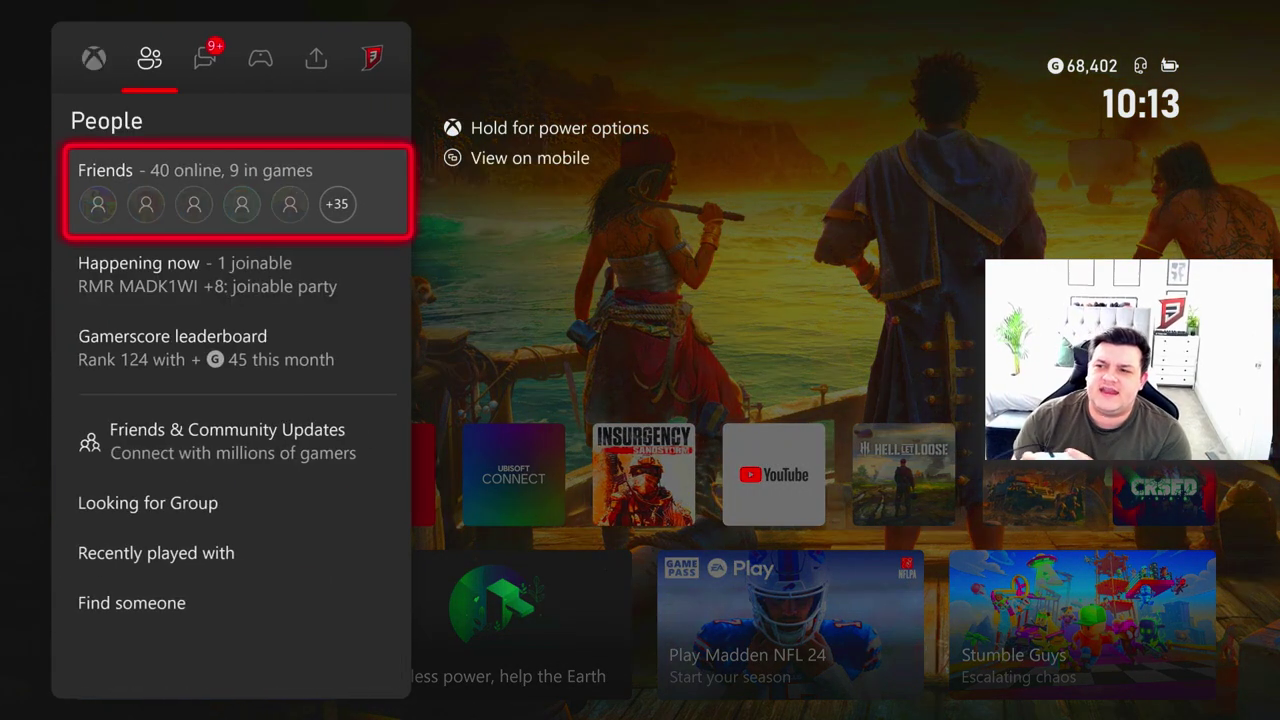
pyautogui.press('Right')
pyautogui.press('Down')
pyautogui.press('Down')
pyautogui.press('Down')
pyautogui.press('Return')
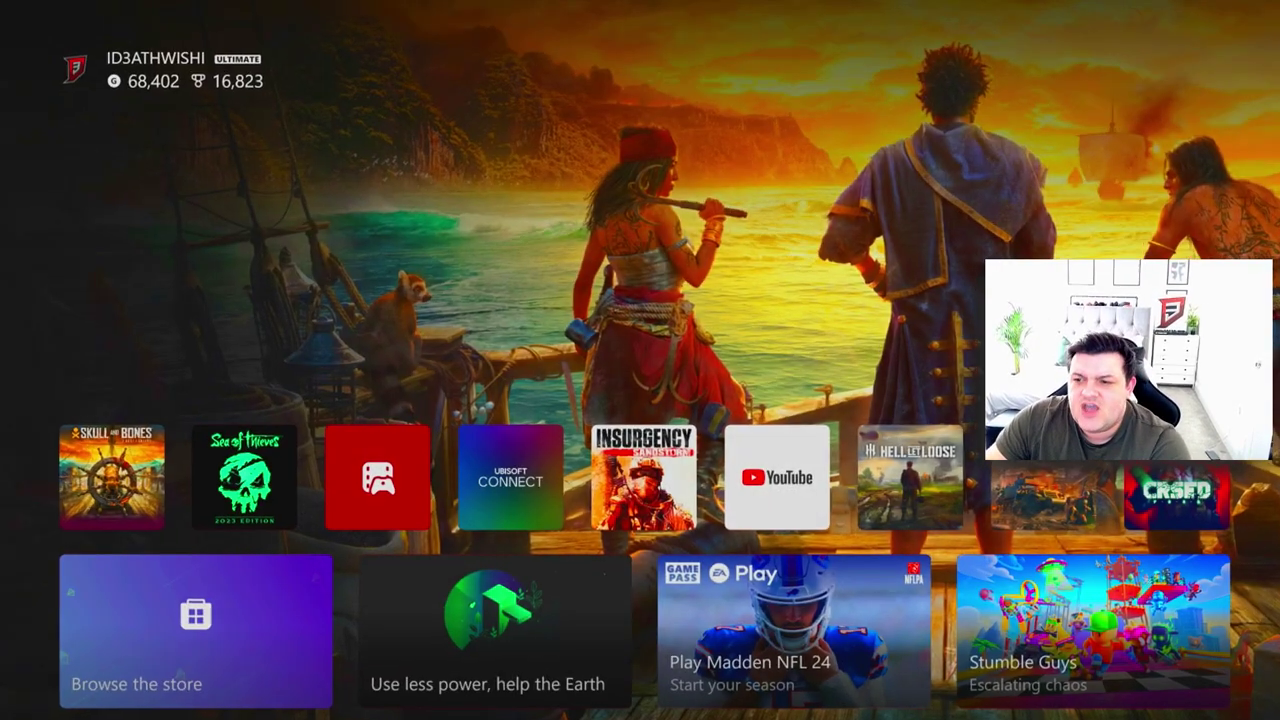
# Open the Language & location page in the System settings.
pyautogui.press('Down')
pyautogui.press('Down')
pyautogui.press('Right')
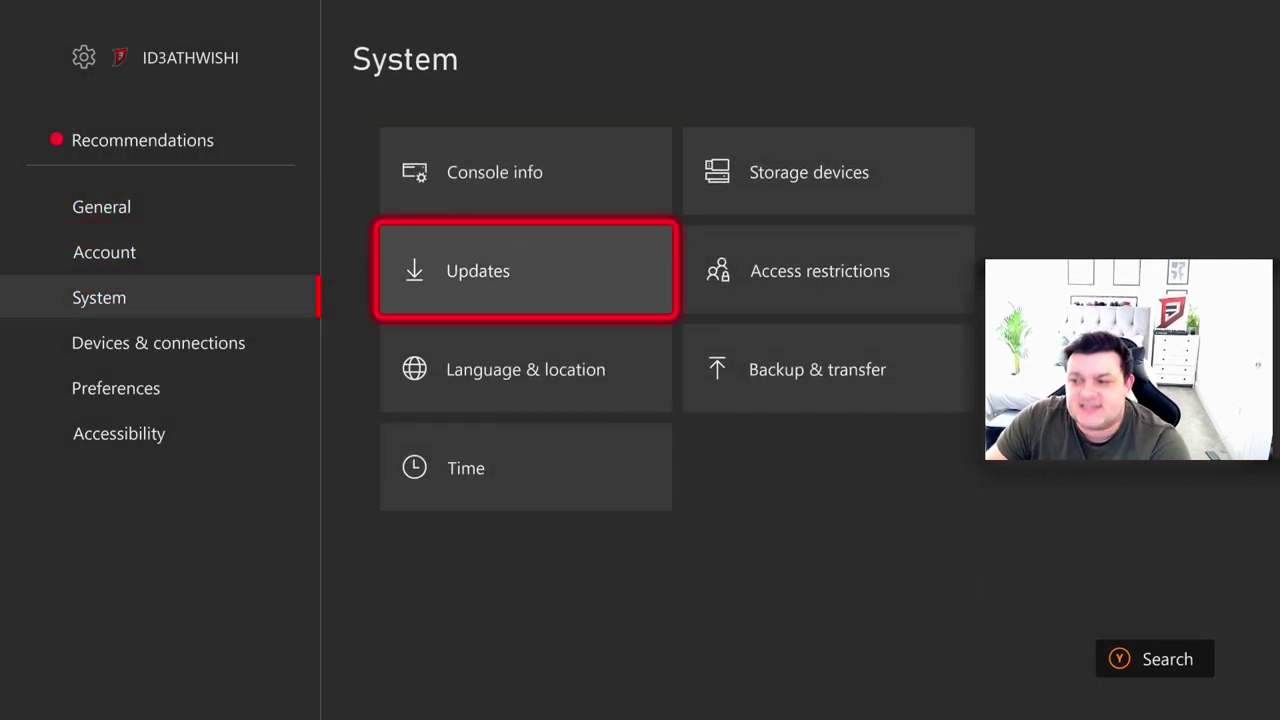
pyautogui.press('Down')
pyautogui.press('Return')
# Set the console's location to New Zealand.
pyautogui.press('Down')
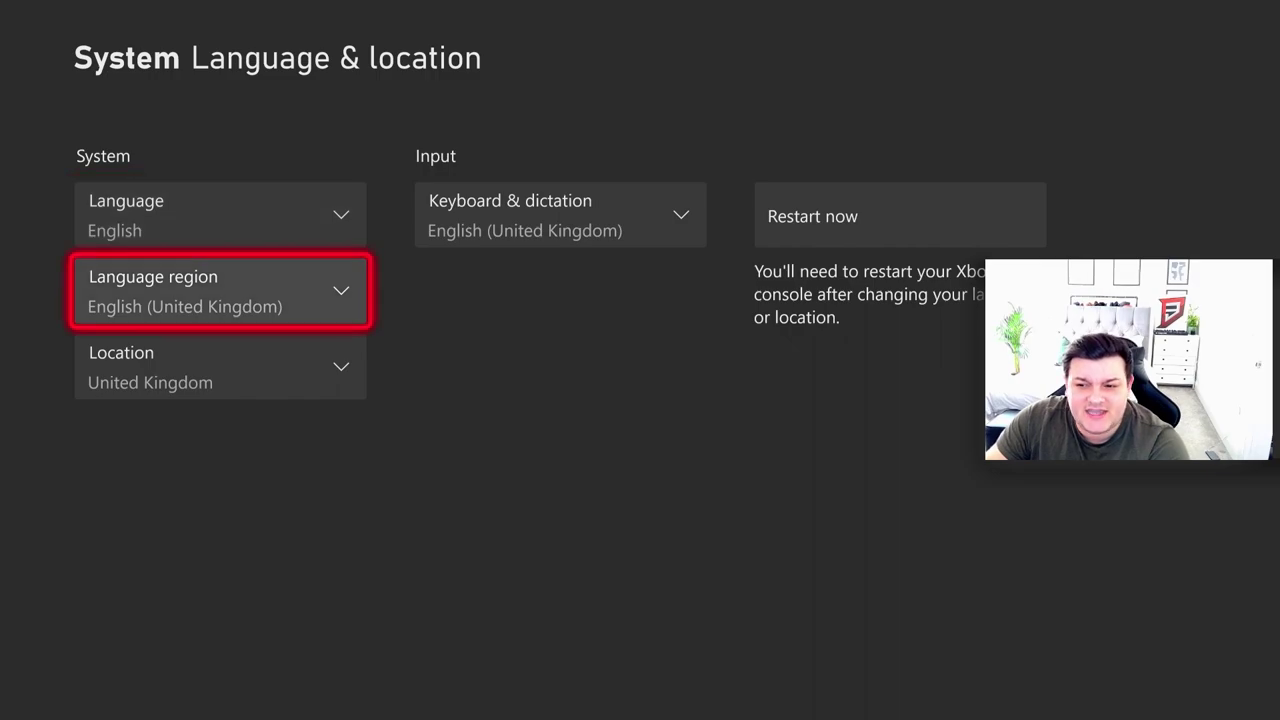
pyautogui.press('Down')
pyautogui.press('Return')
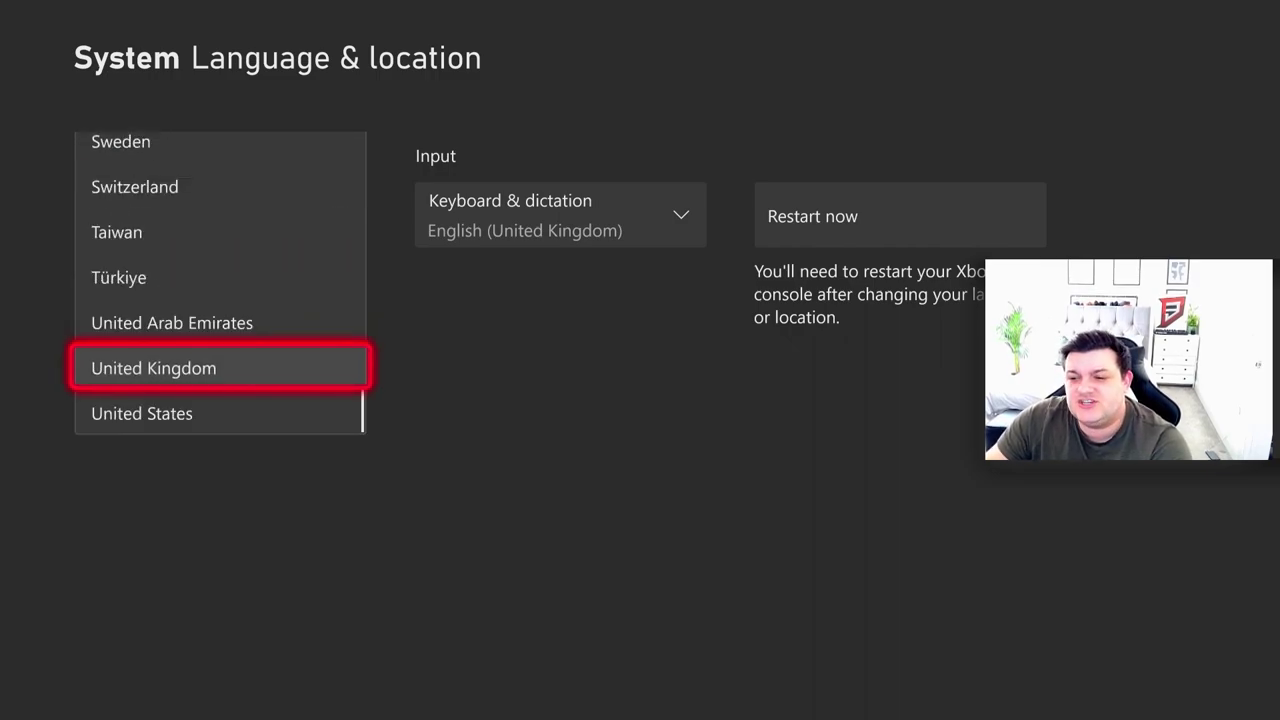
pyautogui.press('Down')
pyautogui.press('Up')
pyautogui.press('Up')
pyautogui.press('Up')
pyautogui.press('Up')
pyautogui.press('Up')
pyautogui.press('Up')
pyautogui.press('Up')
pyautogui.press('Up')
pyautogui.press('Up')
pyautogui.press('Up')
pyautogui.press('Up')
pyautogui.press('Up')
pyautogui.press('Up')
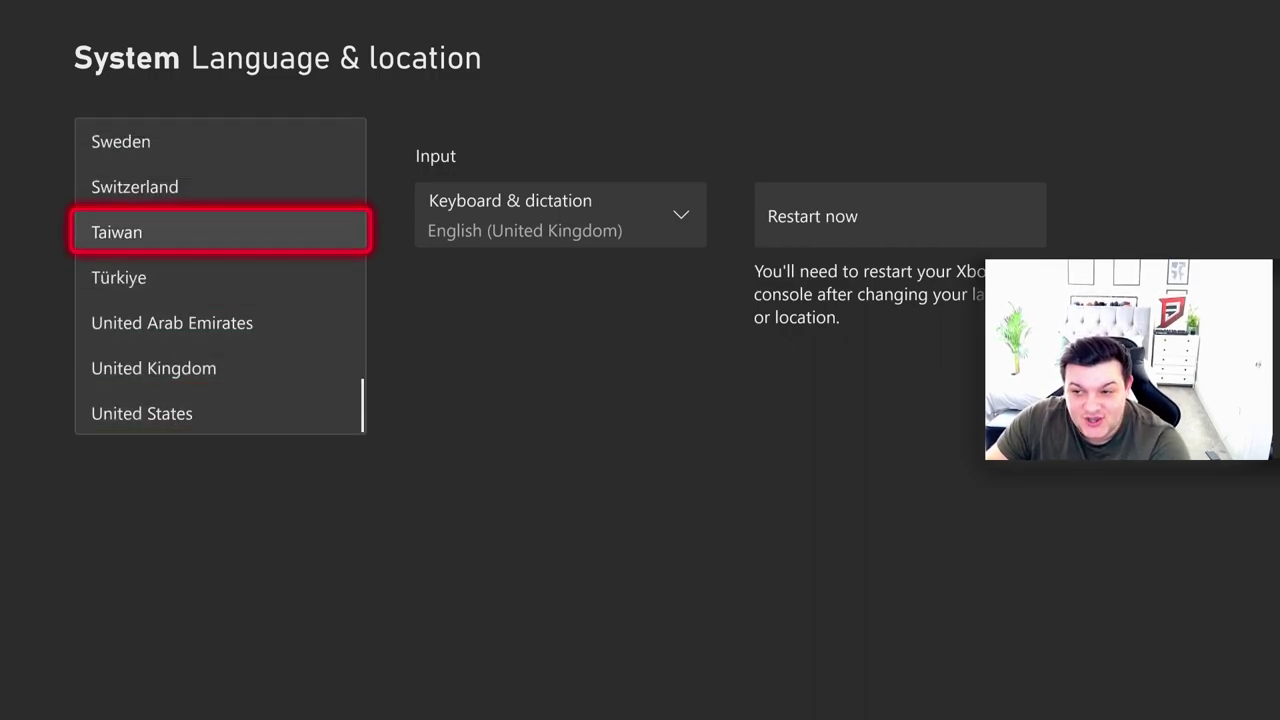
pyautogui.press('Up')
pyautogui.press('Up')
pyautogui.press('Up')
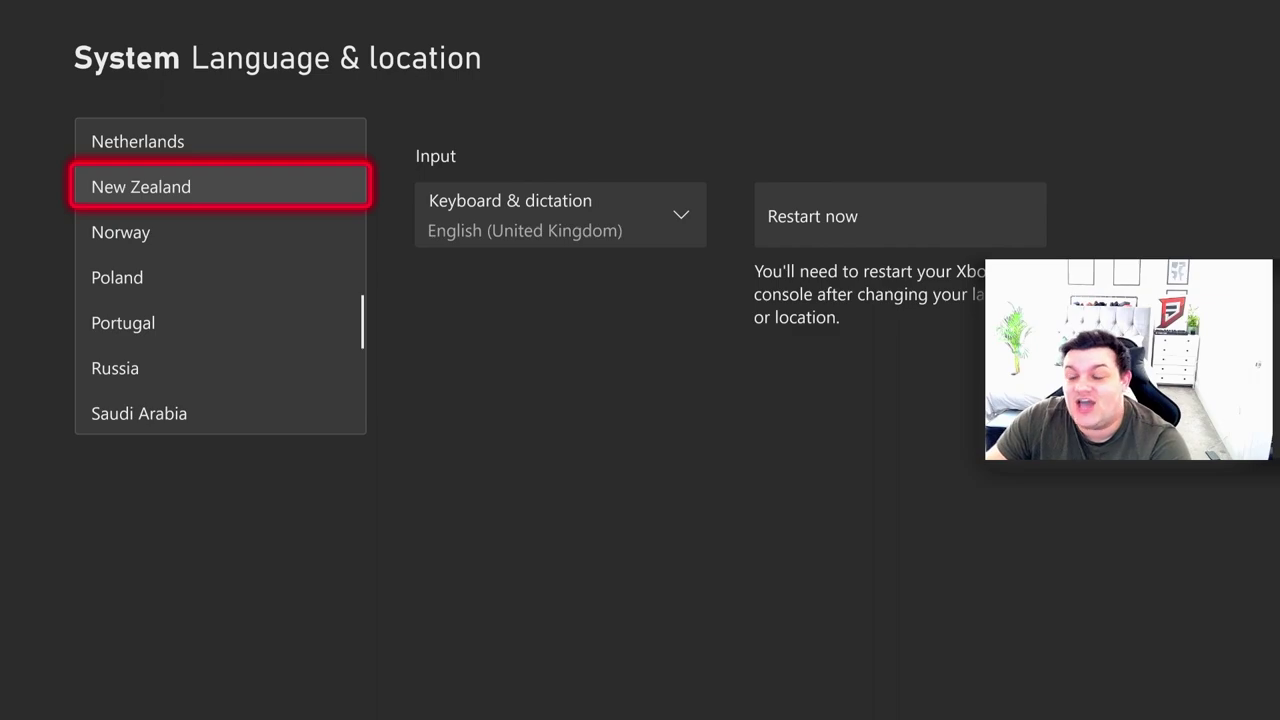
pyautogui.press('Return')
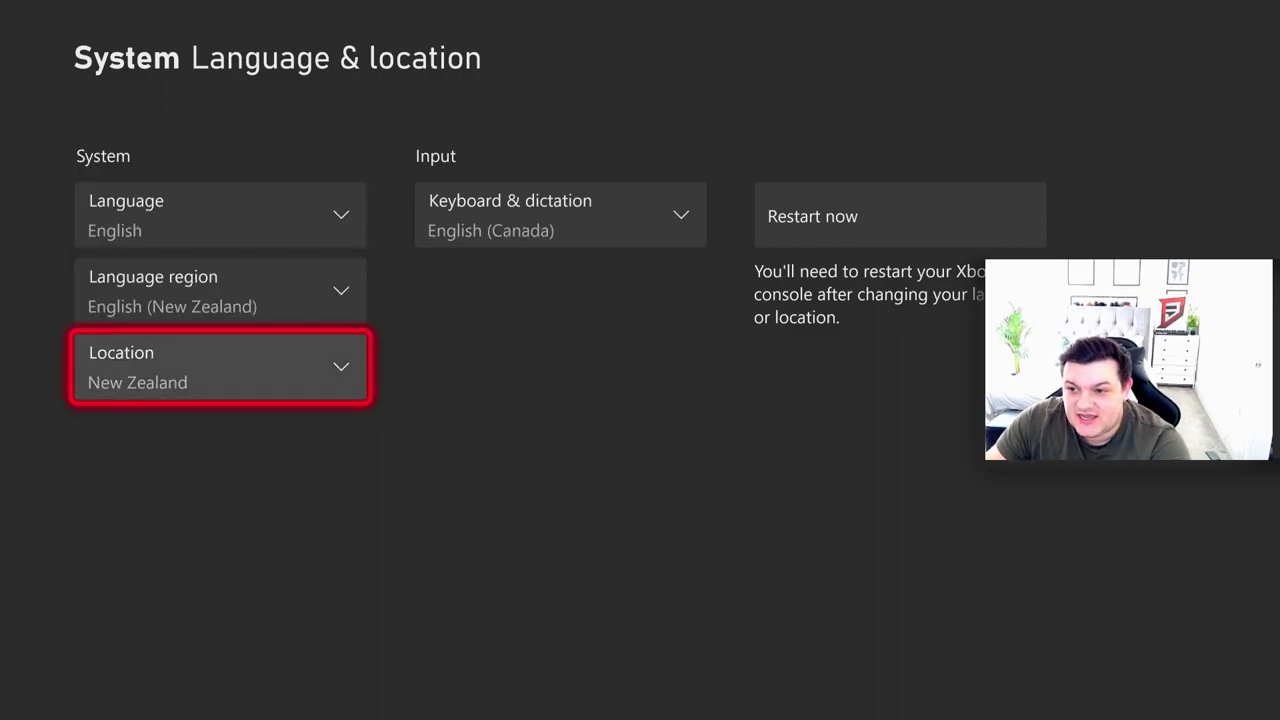
# Restart the console with Restart now to apply the location change.
pyautogui.press('Up')
pyautogui.press('Up')
pyautogui.press('Right')
pyautogui.press('Right')
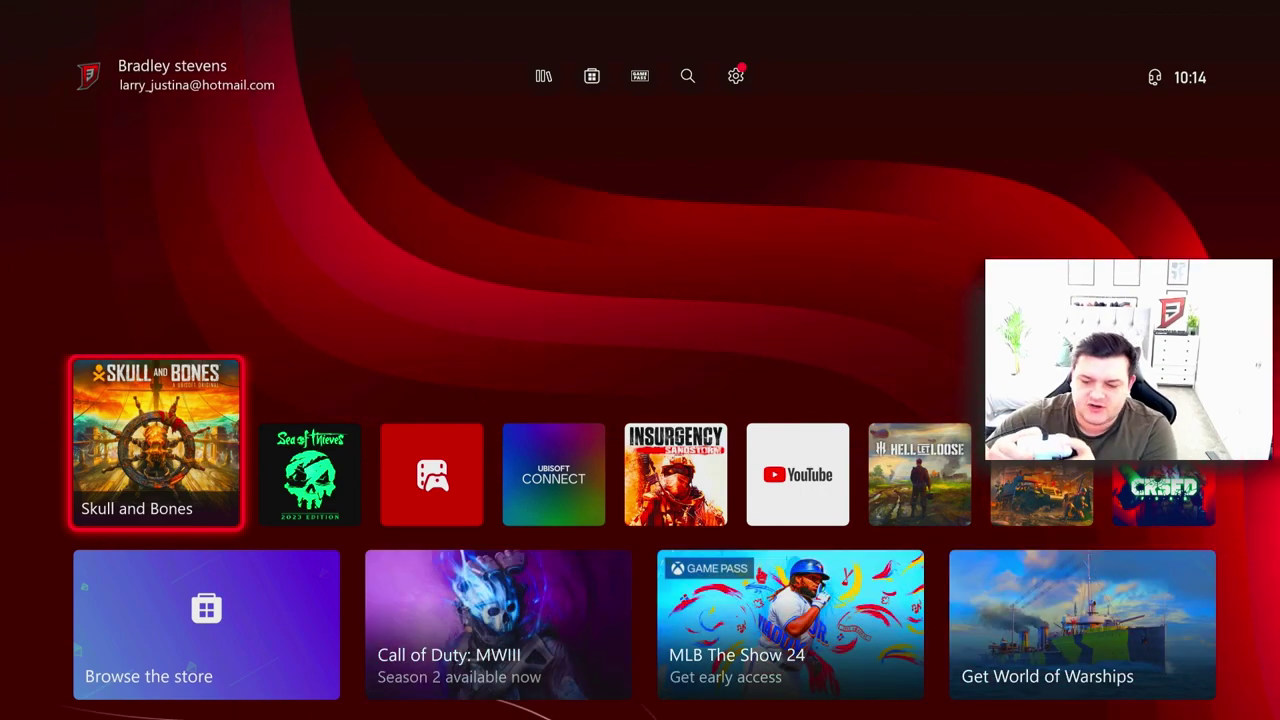
# Reopen the console's Settings from the Profile & system section of the guide after the restart.
pyautogui.press('Up')
pyautogui.press('super')
pyautogui.press('Right')
pyautogui.press('Right')
pyautogui.press('Right')
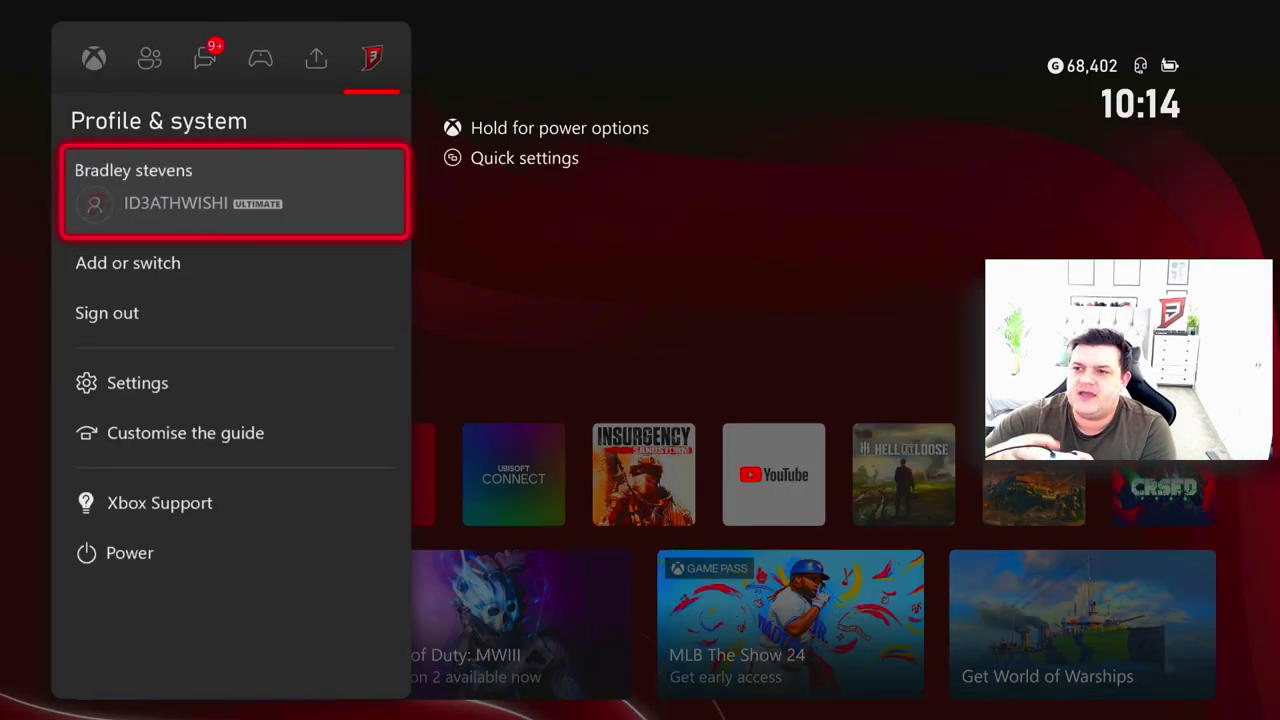
pyautogui.press('Down')
pyautogui.press('Down')
pyautogui.press('Down')
pyautogui.press('Return')
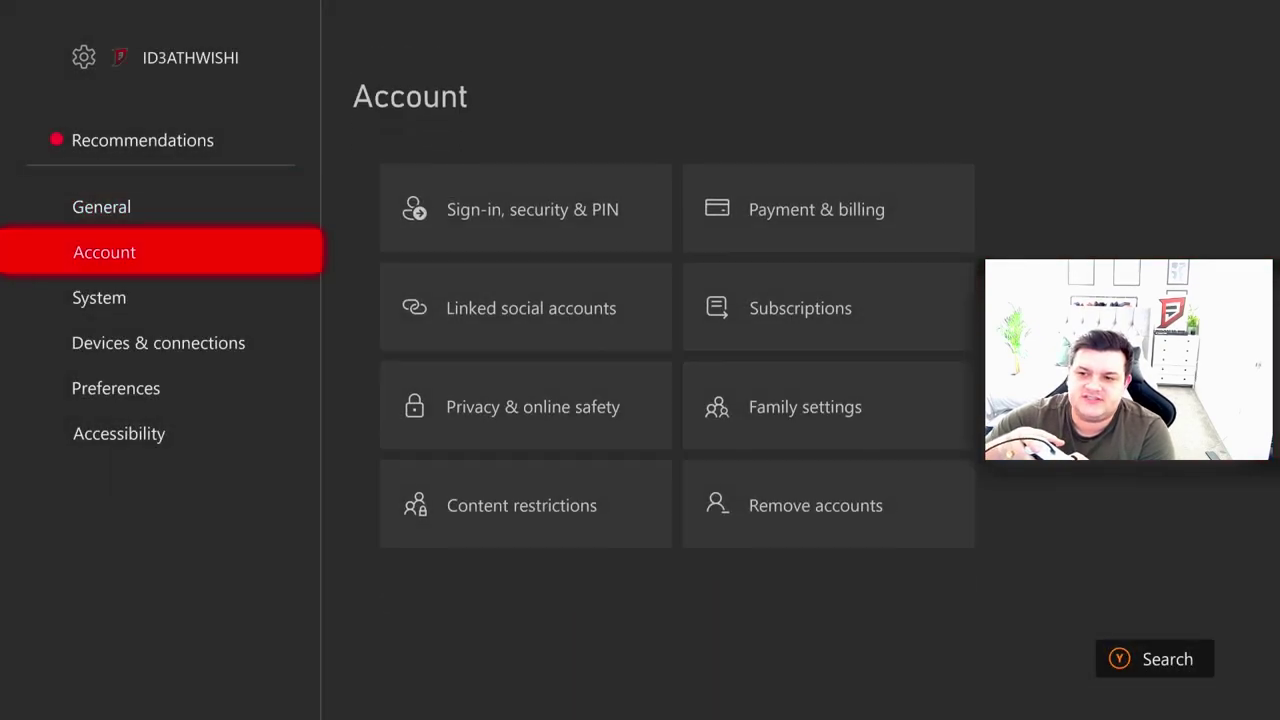
# Return to the System Language & location page and check the Location setting.
pyautogui.press('Down')
pyautogui.press('Right')
pyautogui.press('Down')
pyautogui.press('Down')
pyautogui.press('Return')
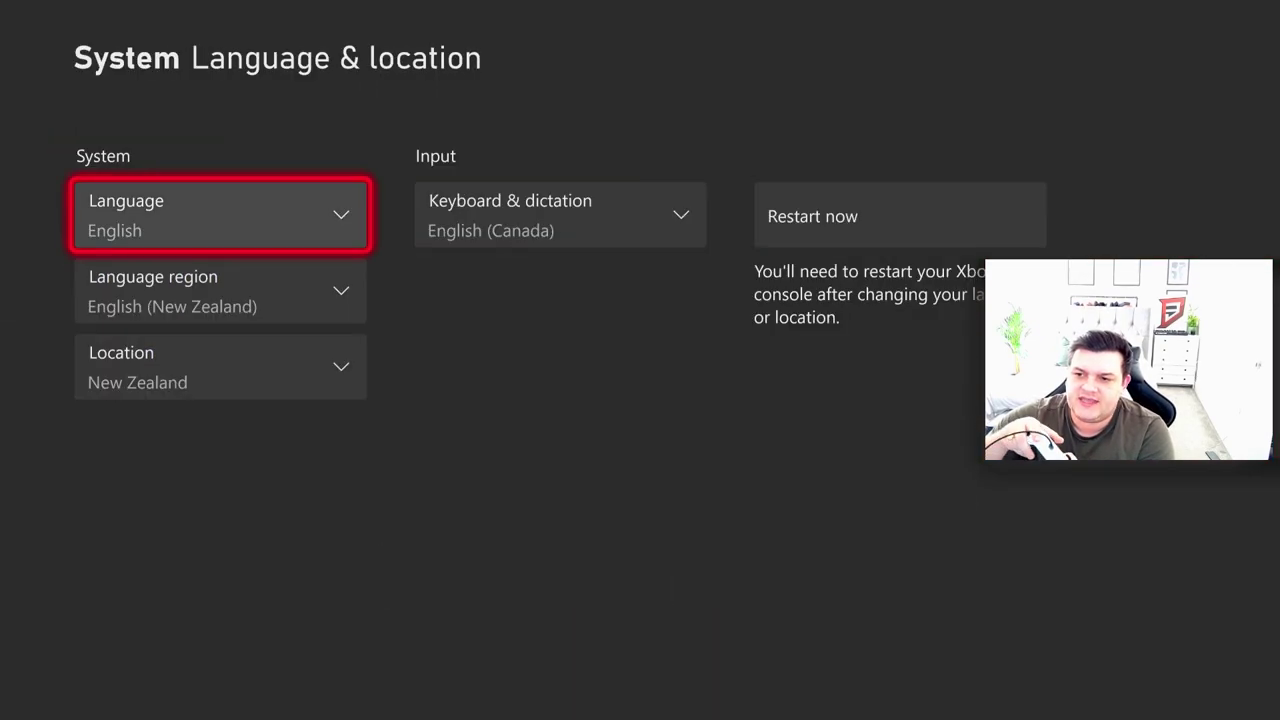
pyautogui.press('Down')
pyautogui.press('Down')
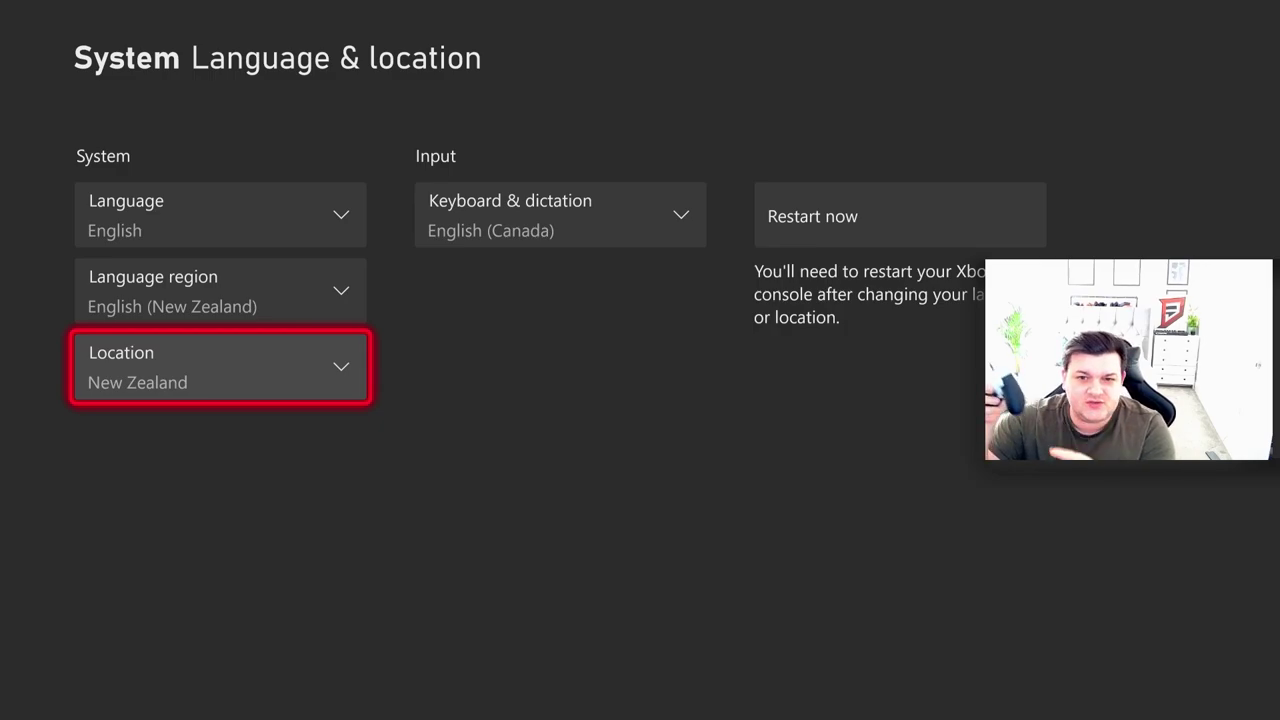